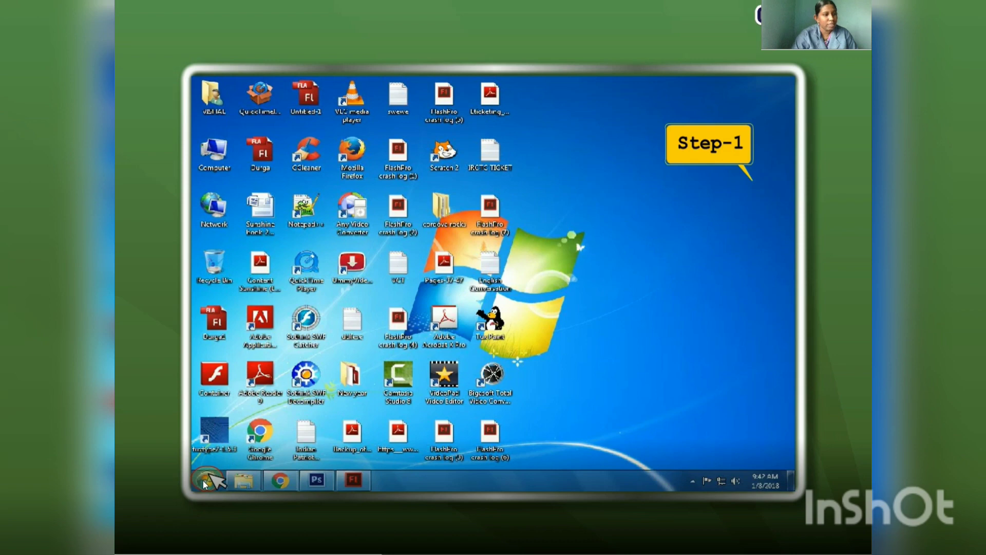
Step: Expand the Accessories folder under All Programs in the Windows 7 Start menu
{"action": "left_click", "coordinate": [202, 480]}
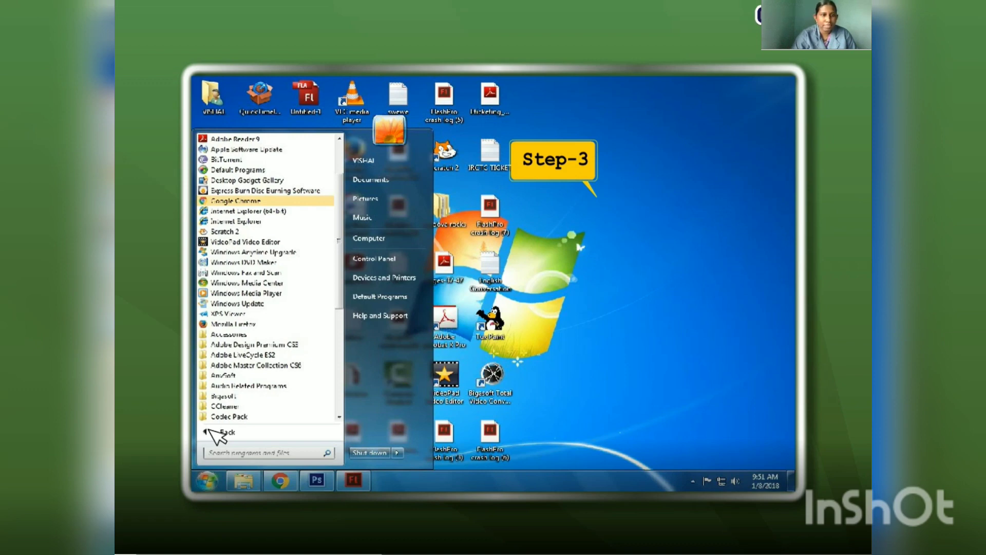
{"action": "left_click", "coordinate": [229, 335]}
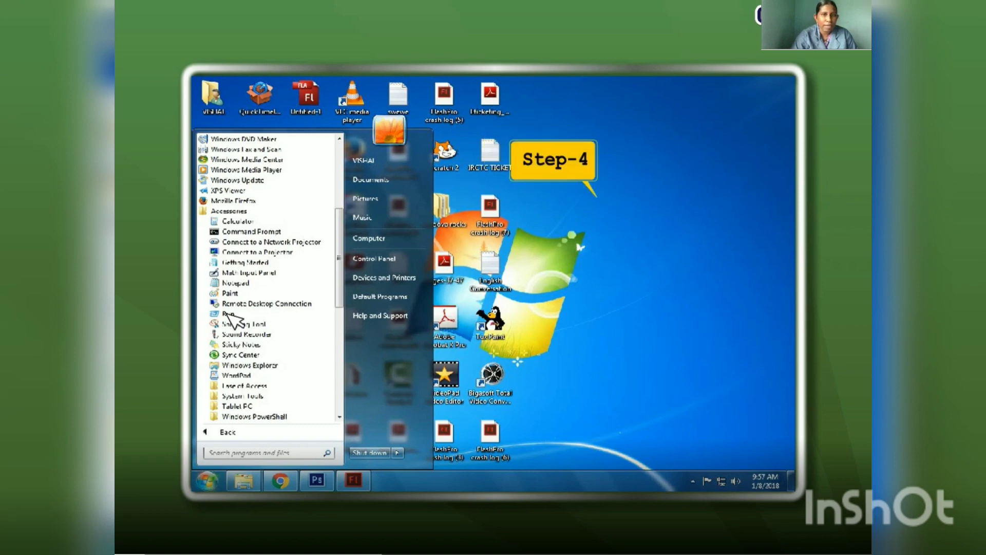
{"action": "left_click", "coordinate": [232, 293]}
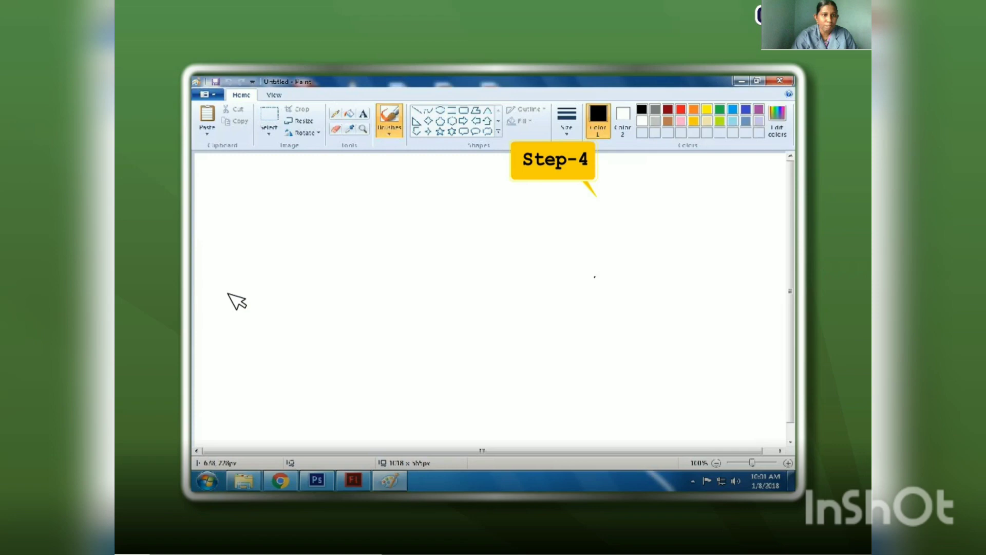